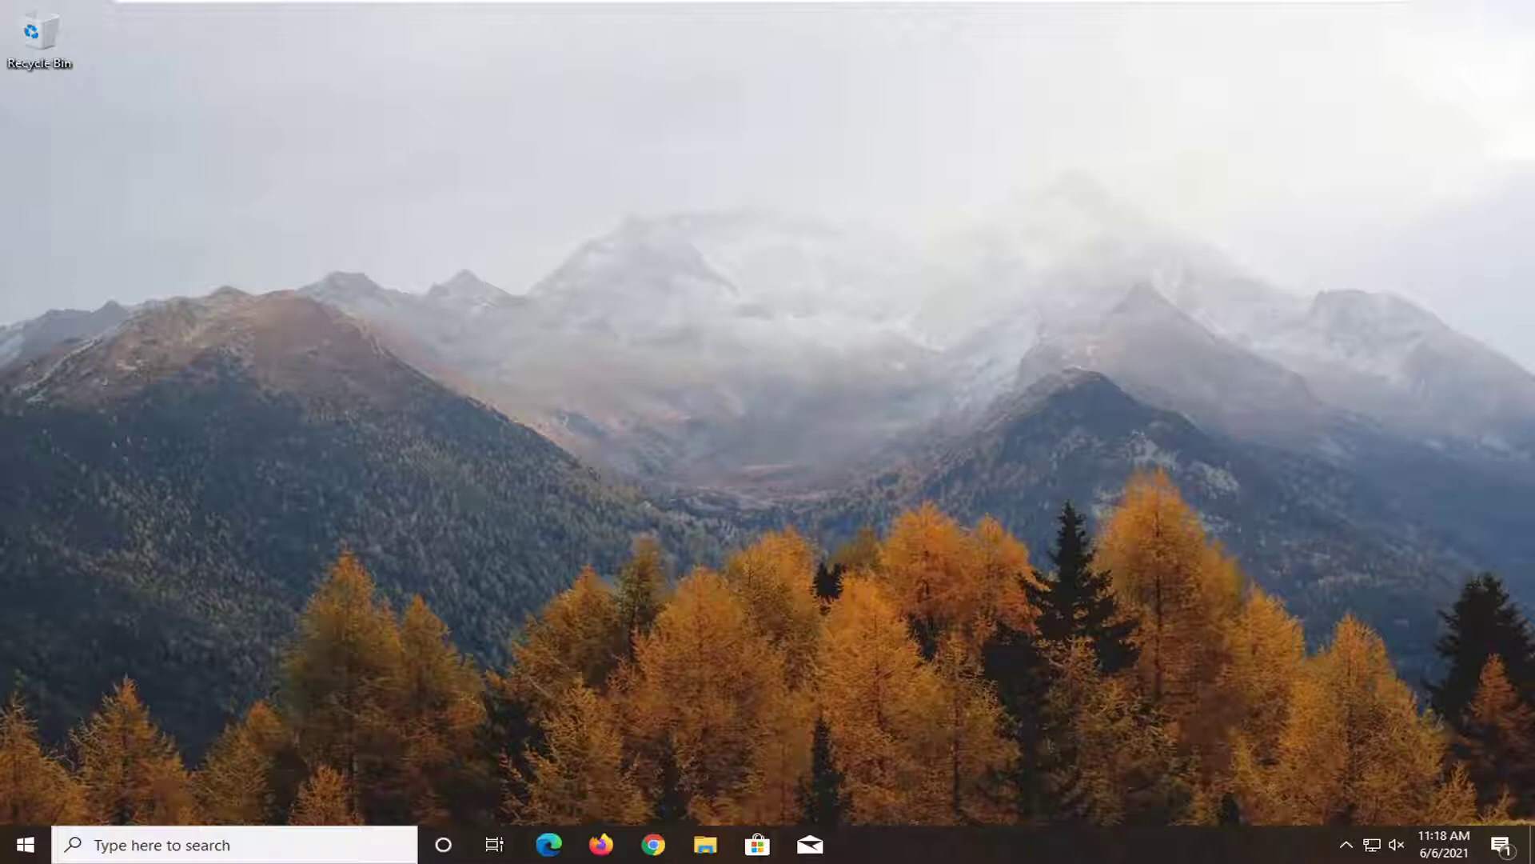
Step: Search Start for "apps and features", fixing the typo
{"action": "left_click", "coordinate": [24, 844]}
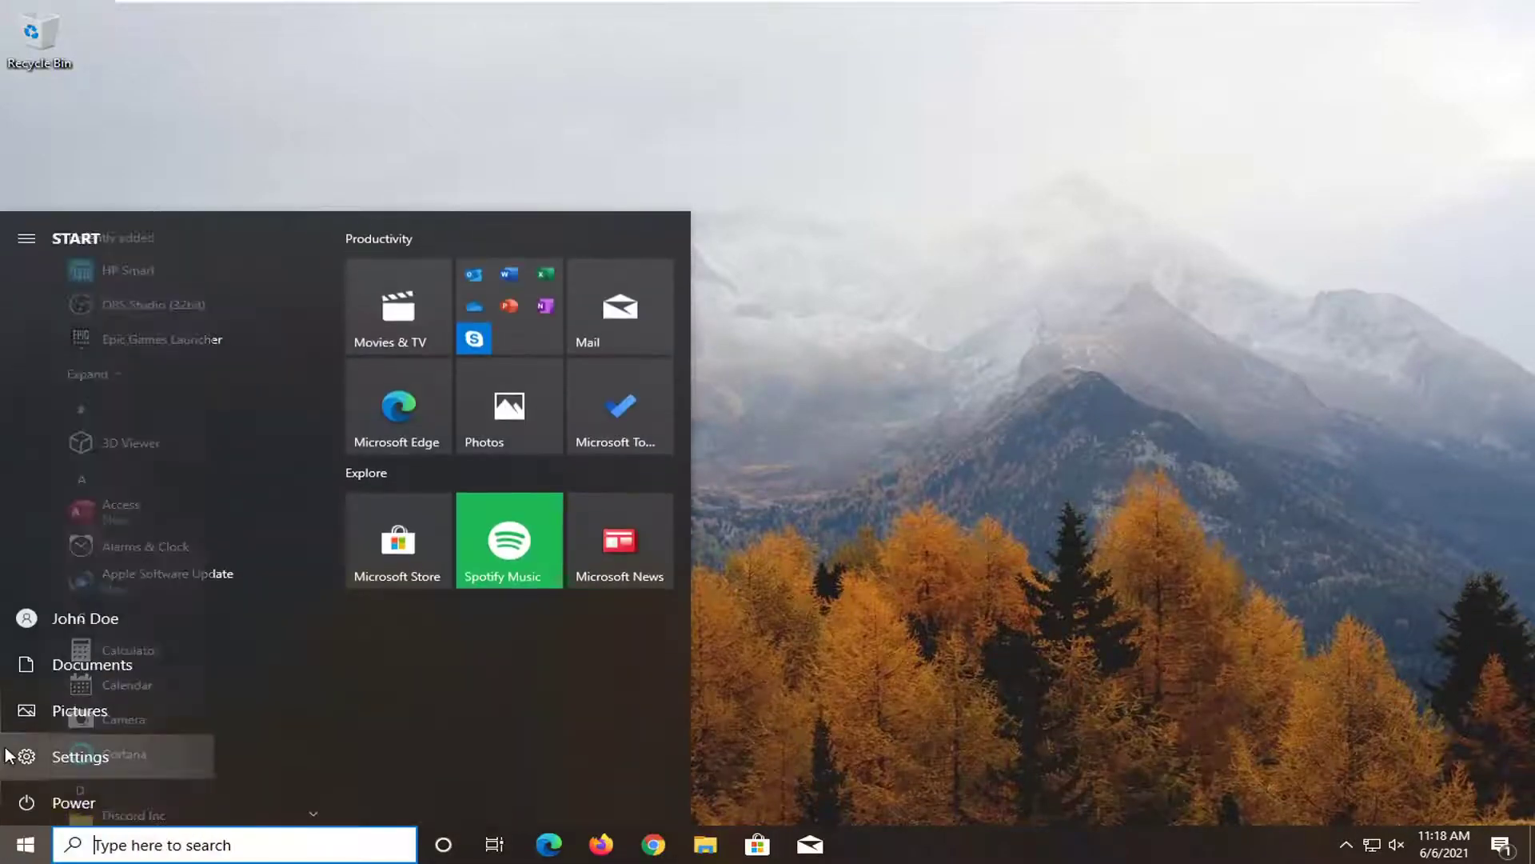
{"action": "type", "text": "apps and"}
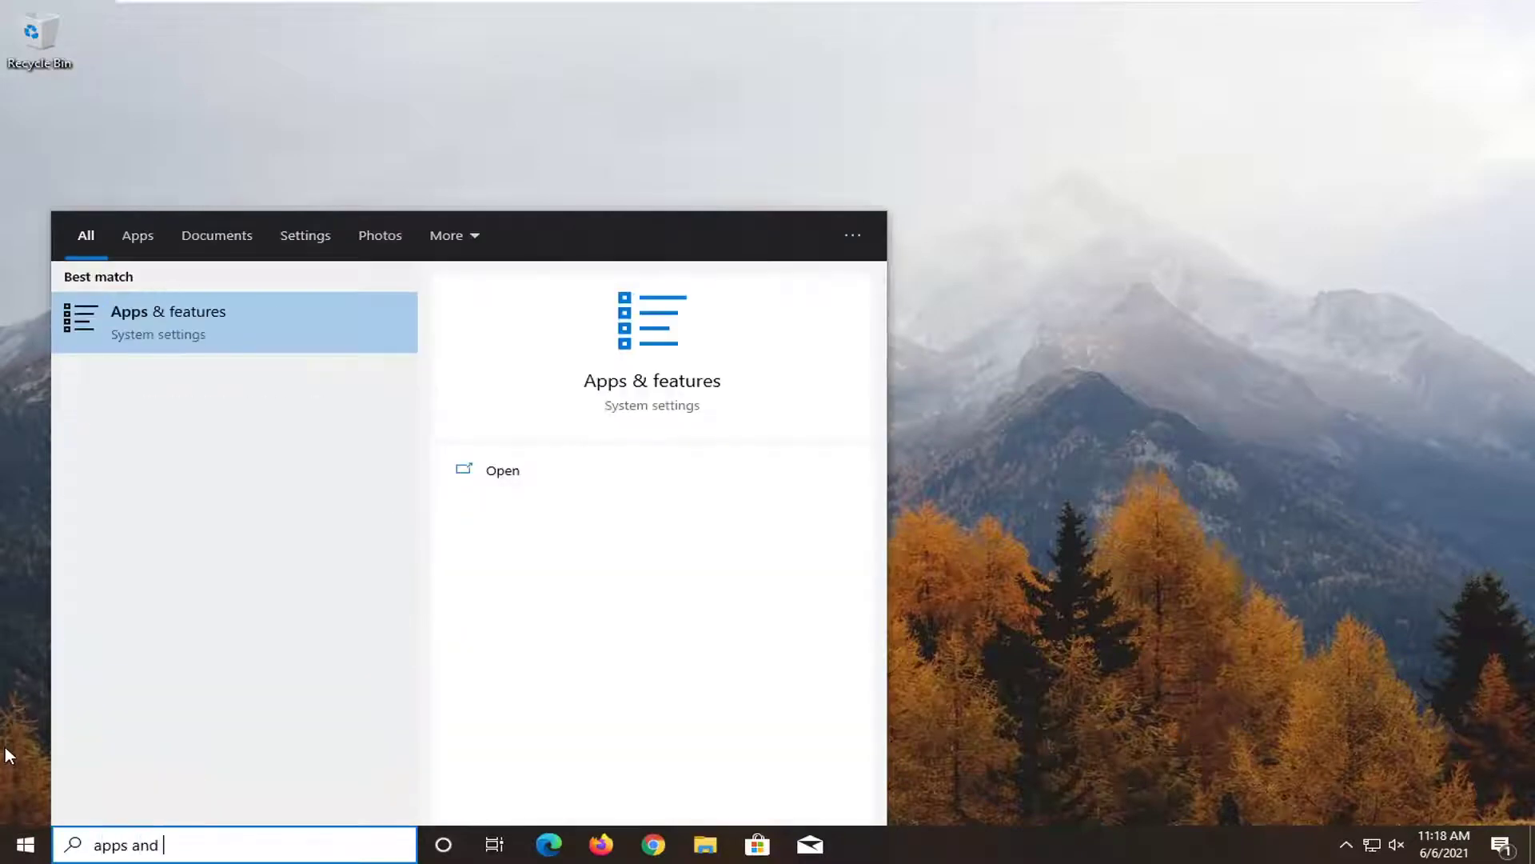
{"action": "type", "text": " g"}
{"action": "key", "text": "BackSpace"}
{"action": "type", "text": "features"}
Step: Open Apps & features, filter the list to "hp" and expand HP Smart
{"action": "left_click", "coordinate": [196, 317]}
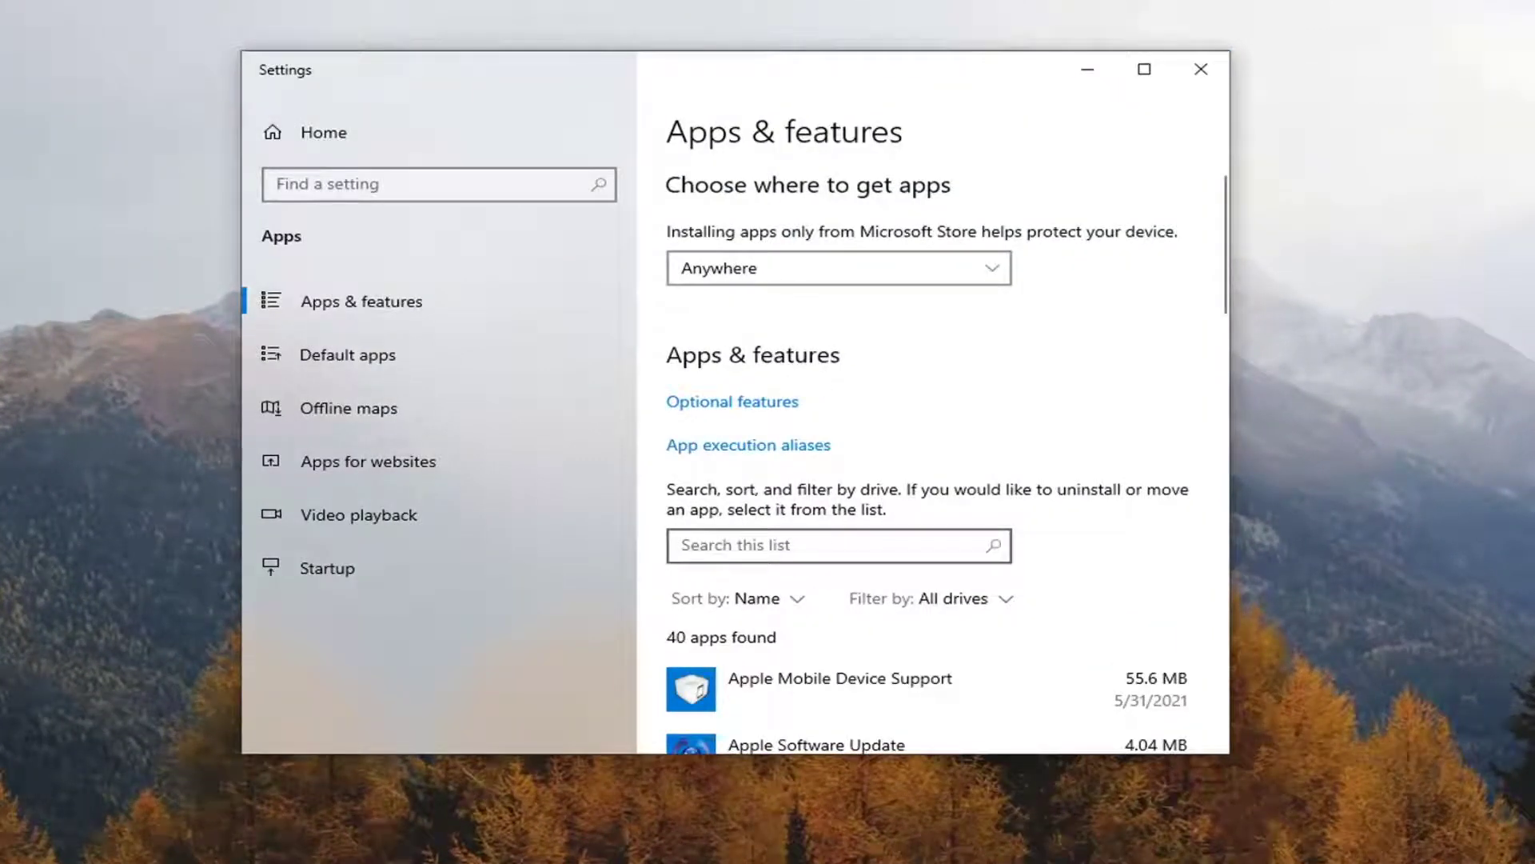
{"action": "left_click", "coordinate": [838, 546]}
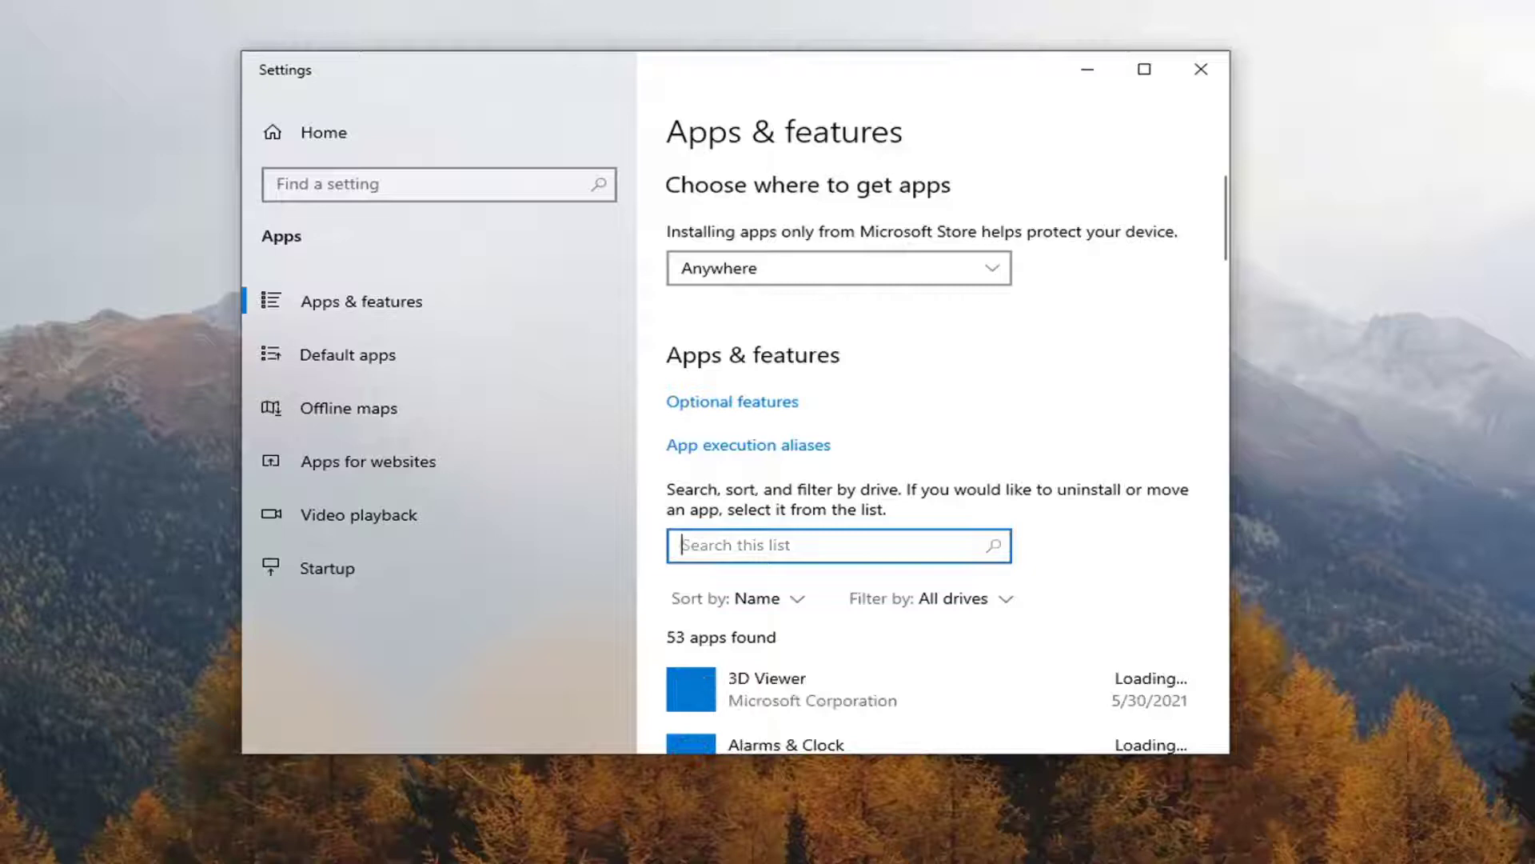
{"action": "type", "text": "hp"}
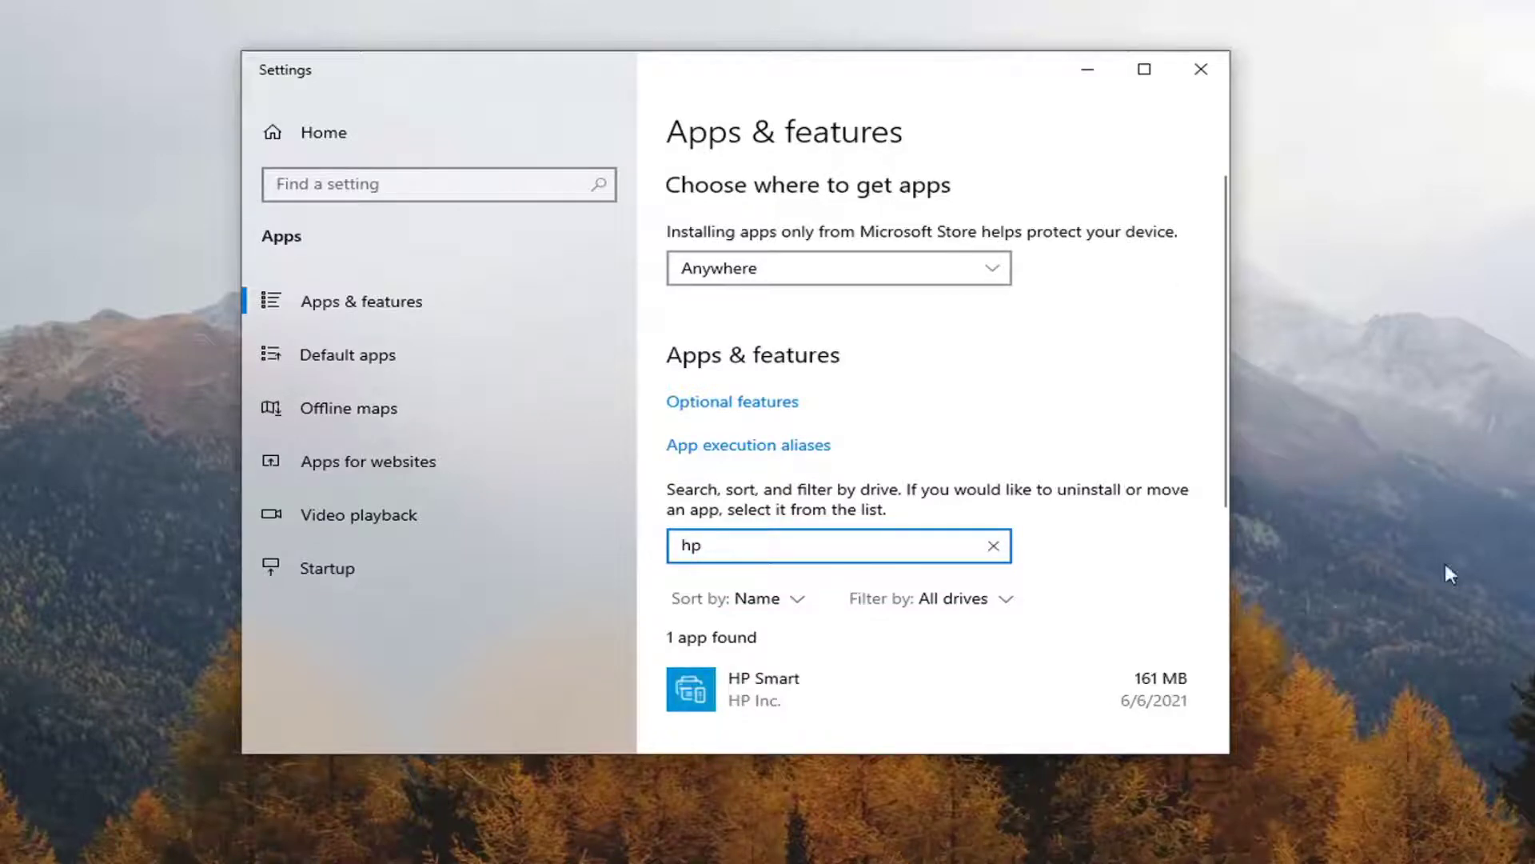
{"action": "left_click", "coordinate": [775, 690]}
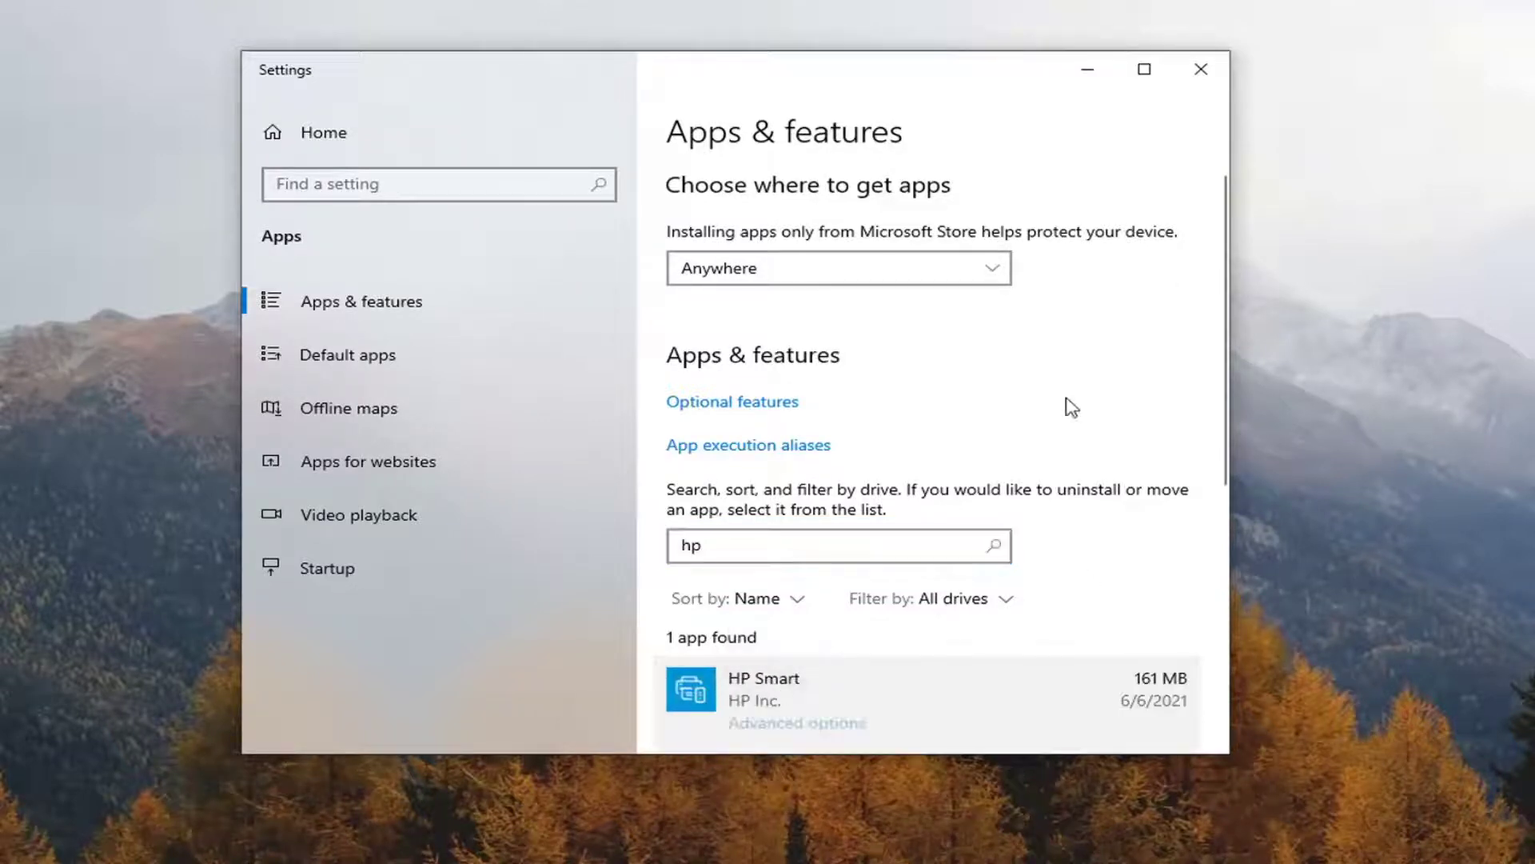
{"action": "scroll", "coordinate": [836, 568], "scroll_direction": "down", "scroll_amount": 2}
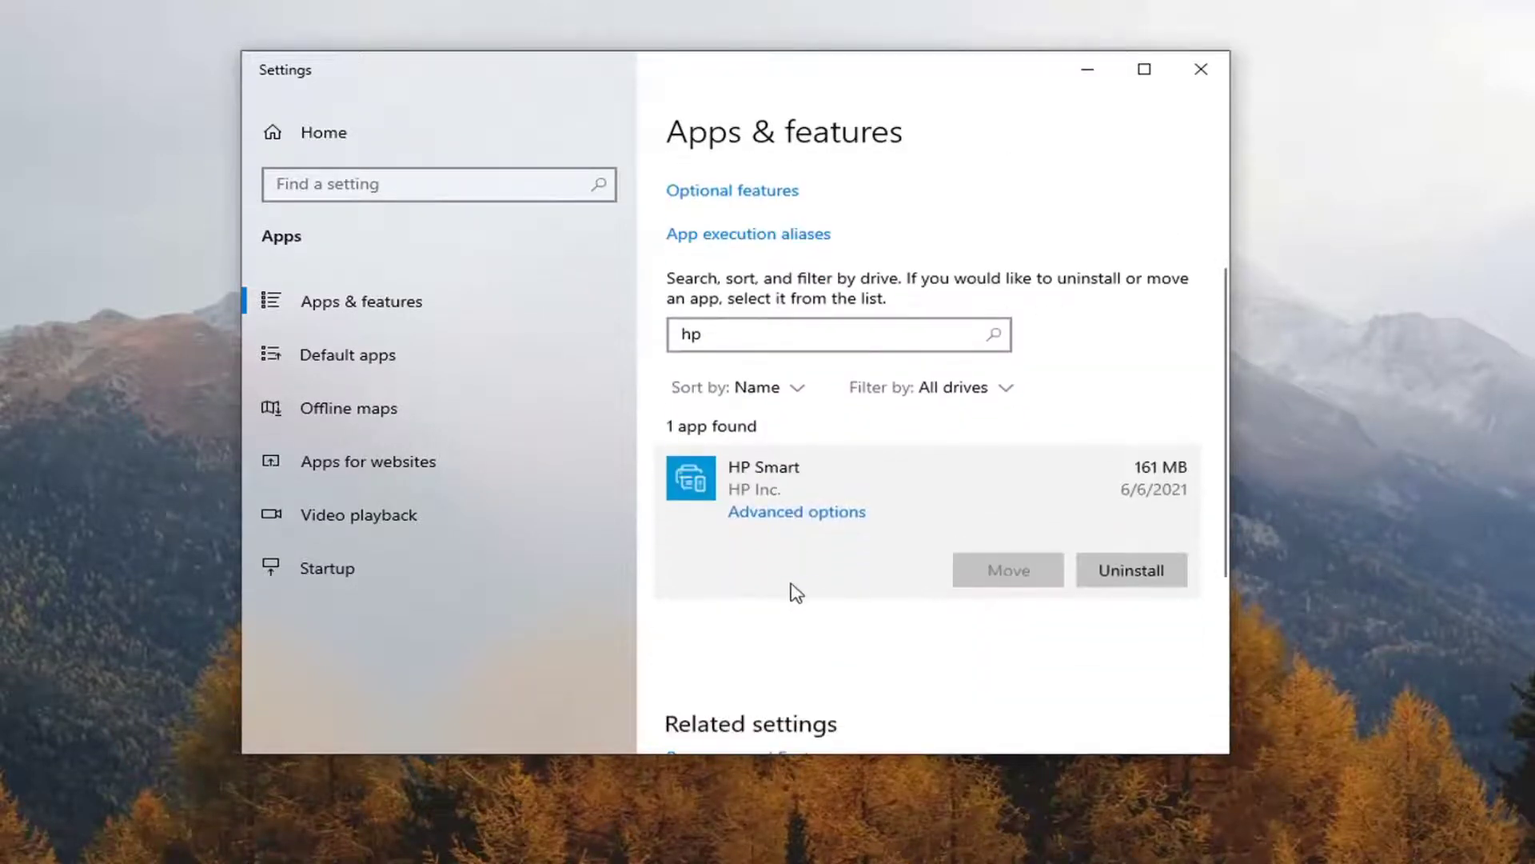
Step: Run Repair from HP Smart's advanced options page
{"action": "left_click", "coordinate": [792, 516]}
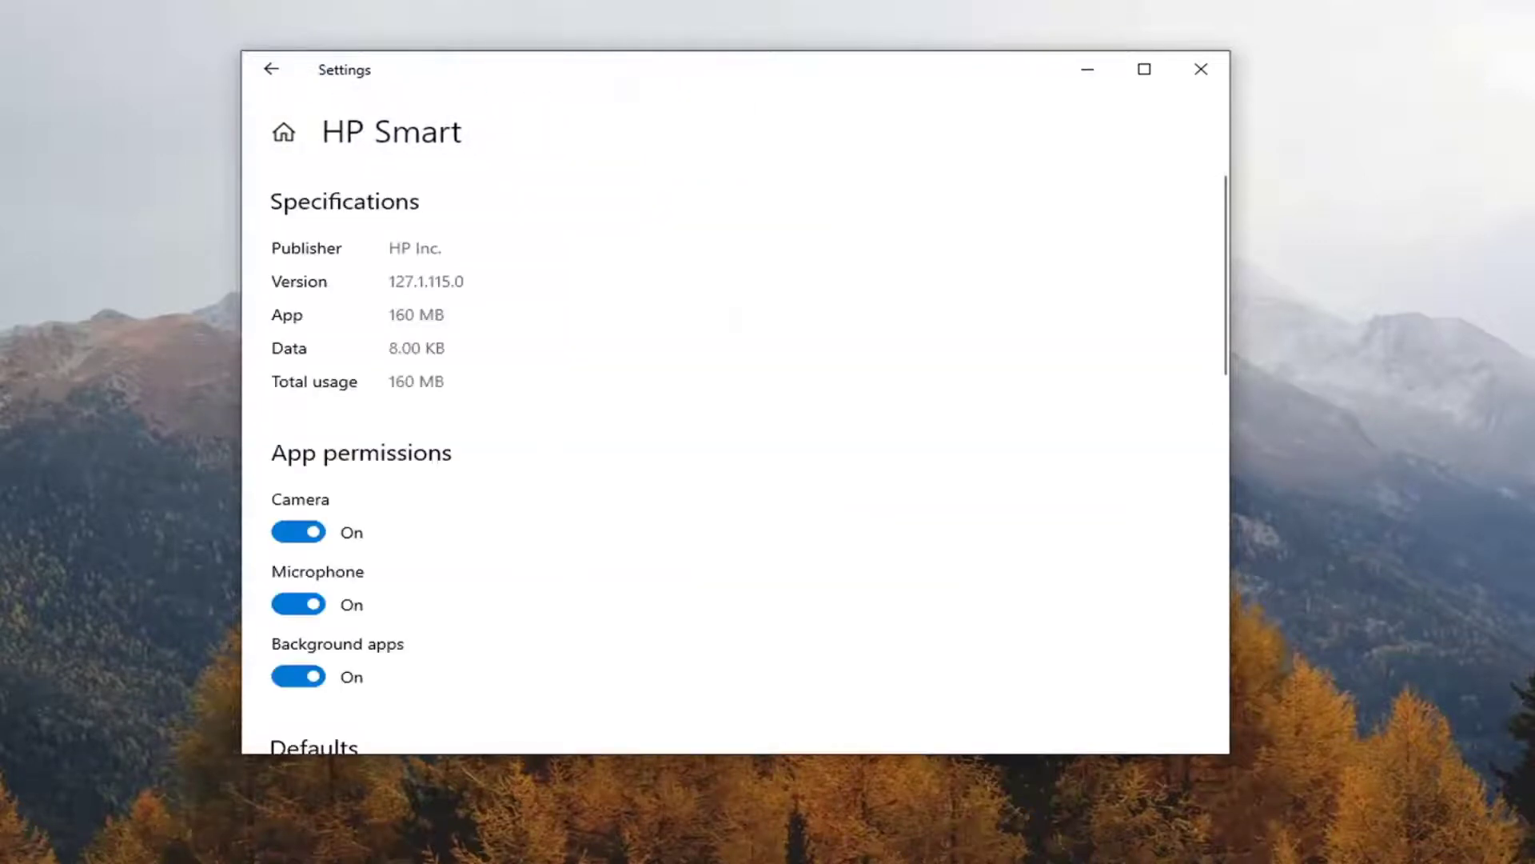
{"action": "scroll", "coordinate": [828, 503], "scroll_direction": "down", "scroll_amount": 3}
{"action": "scroll", "coordinate": [828, 504], "scroll_direction": "down", "scroll_amount": 3}
{"action": "scroll", "coordinate": [816, 504], "scroll_direction": "down", "scroll_amount": 3}
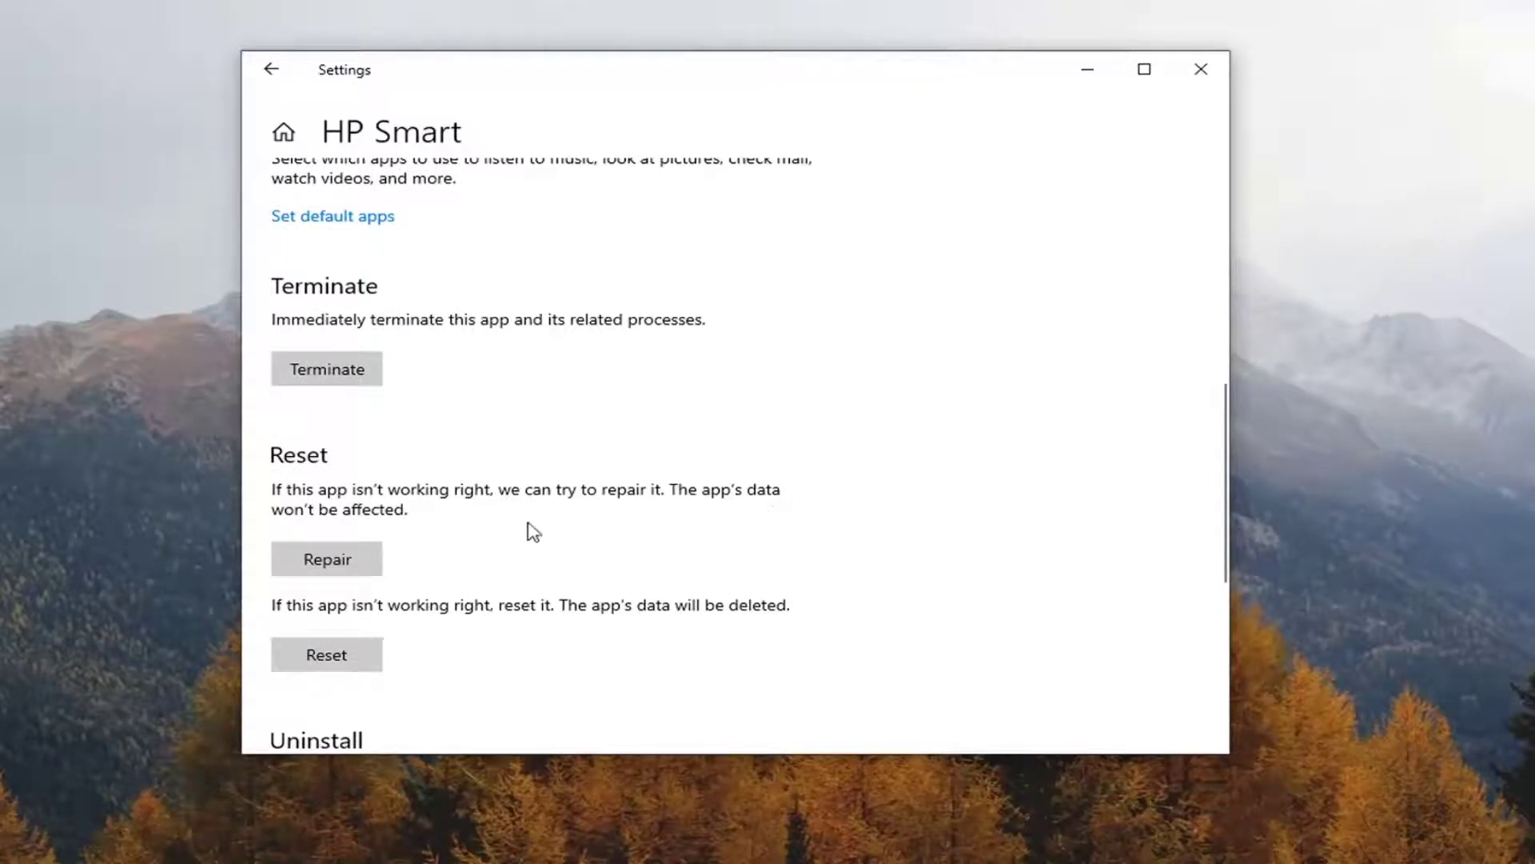
{"action": "left_click", "coordinate": [337, 564]}
{"action": "scroll", "coordinate": [740, 432], "scroll_direction": "down", "scroll_amount": 1}
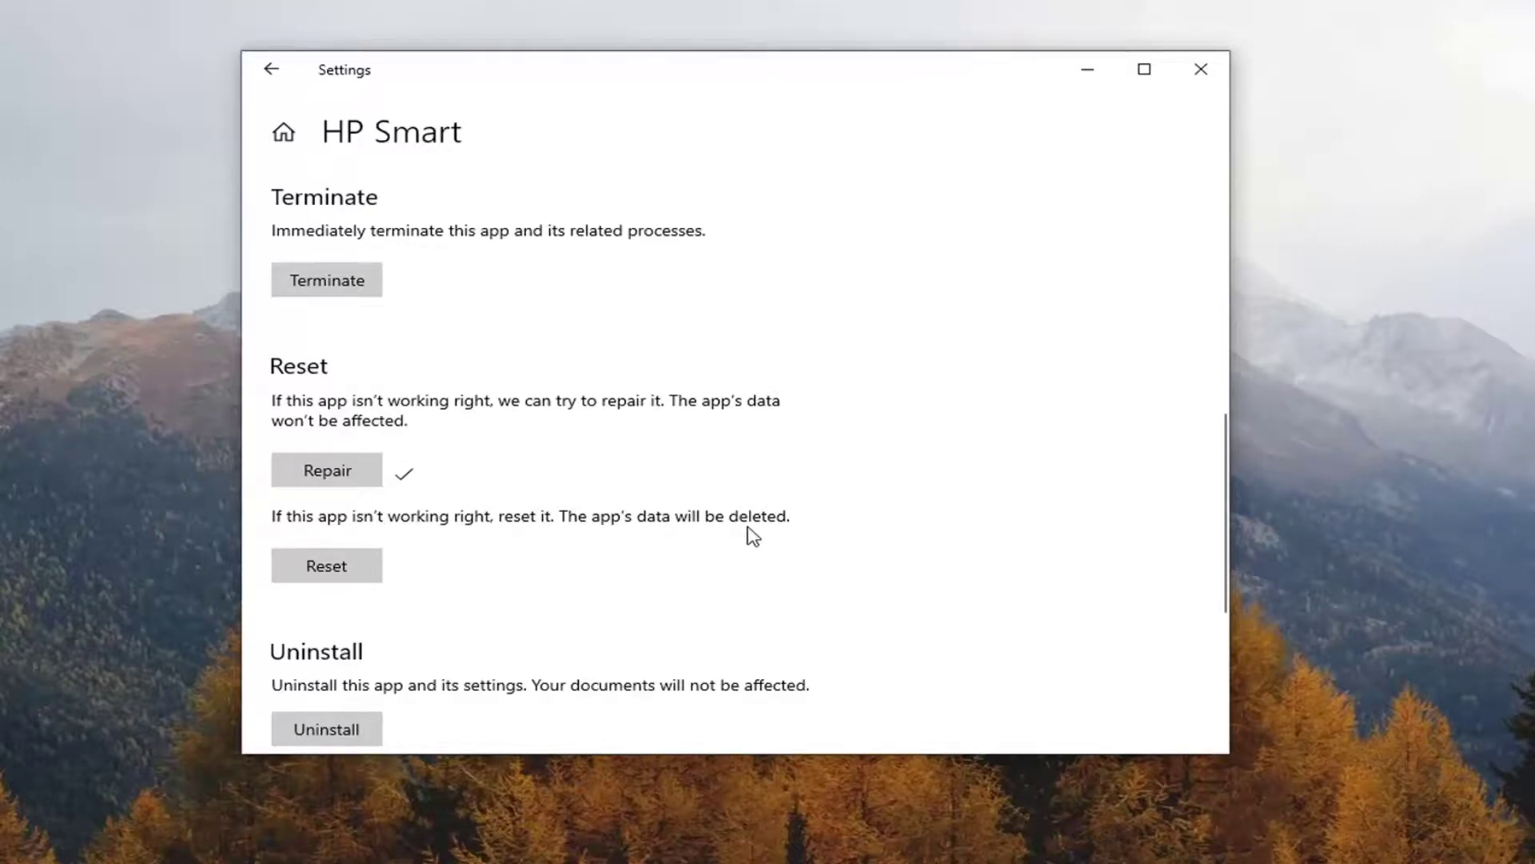
Step: Reset HP Smart, confirming deletion of its app data
{"action": "left_click", "coordinate": [314, 565]}
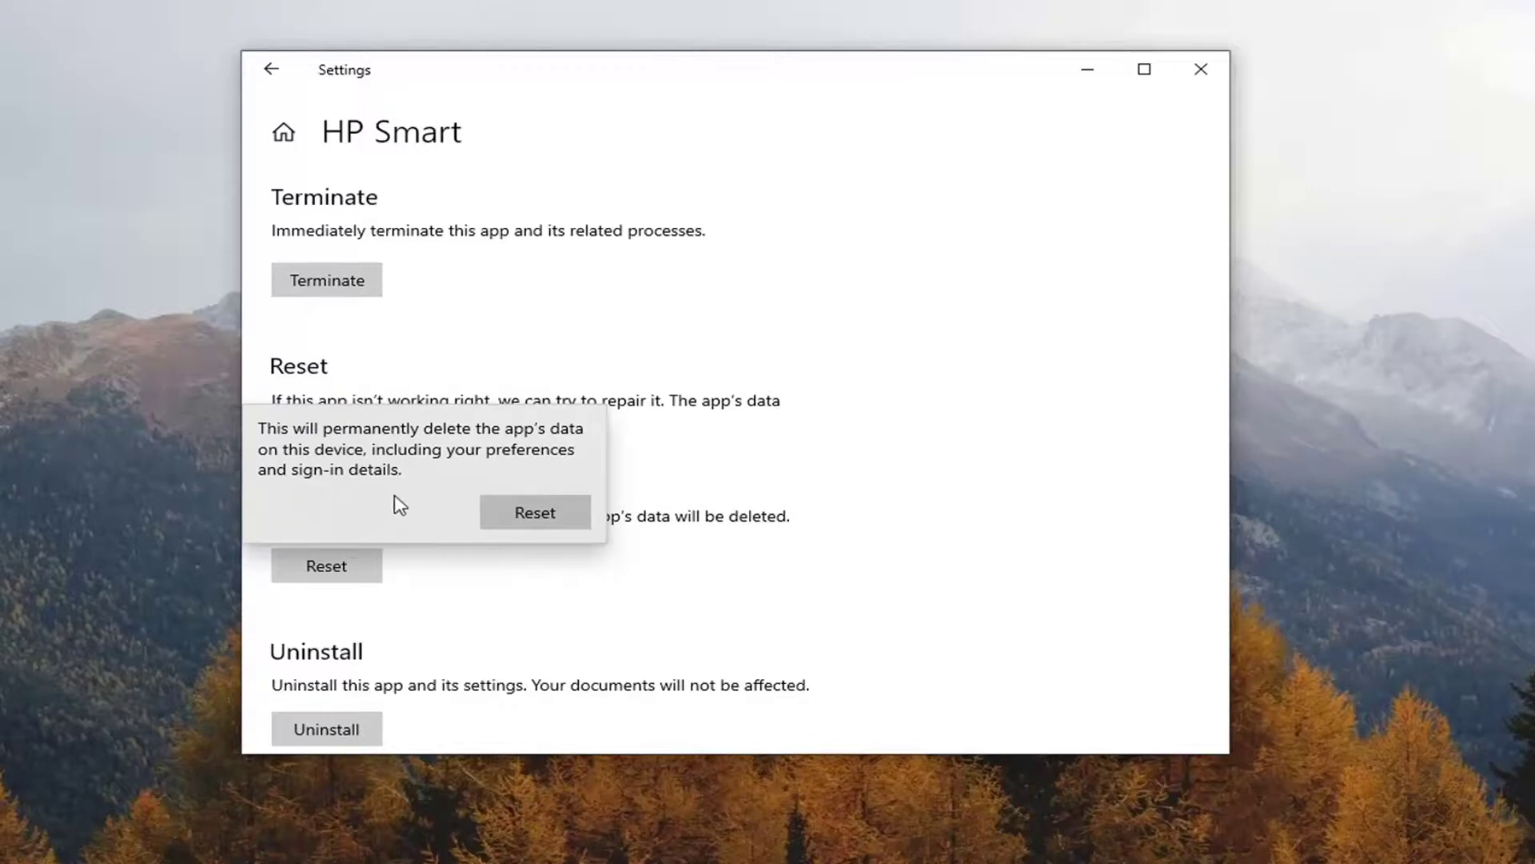
{"action": "left_click", "coordinate": [546, 517]}
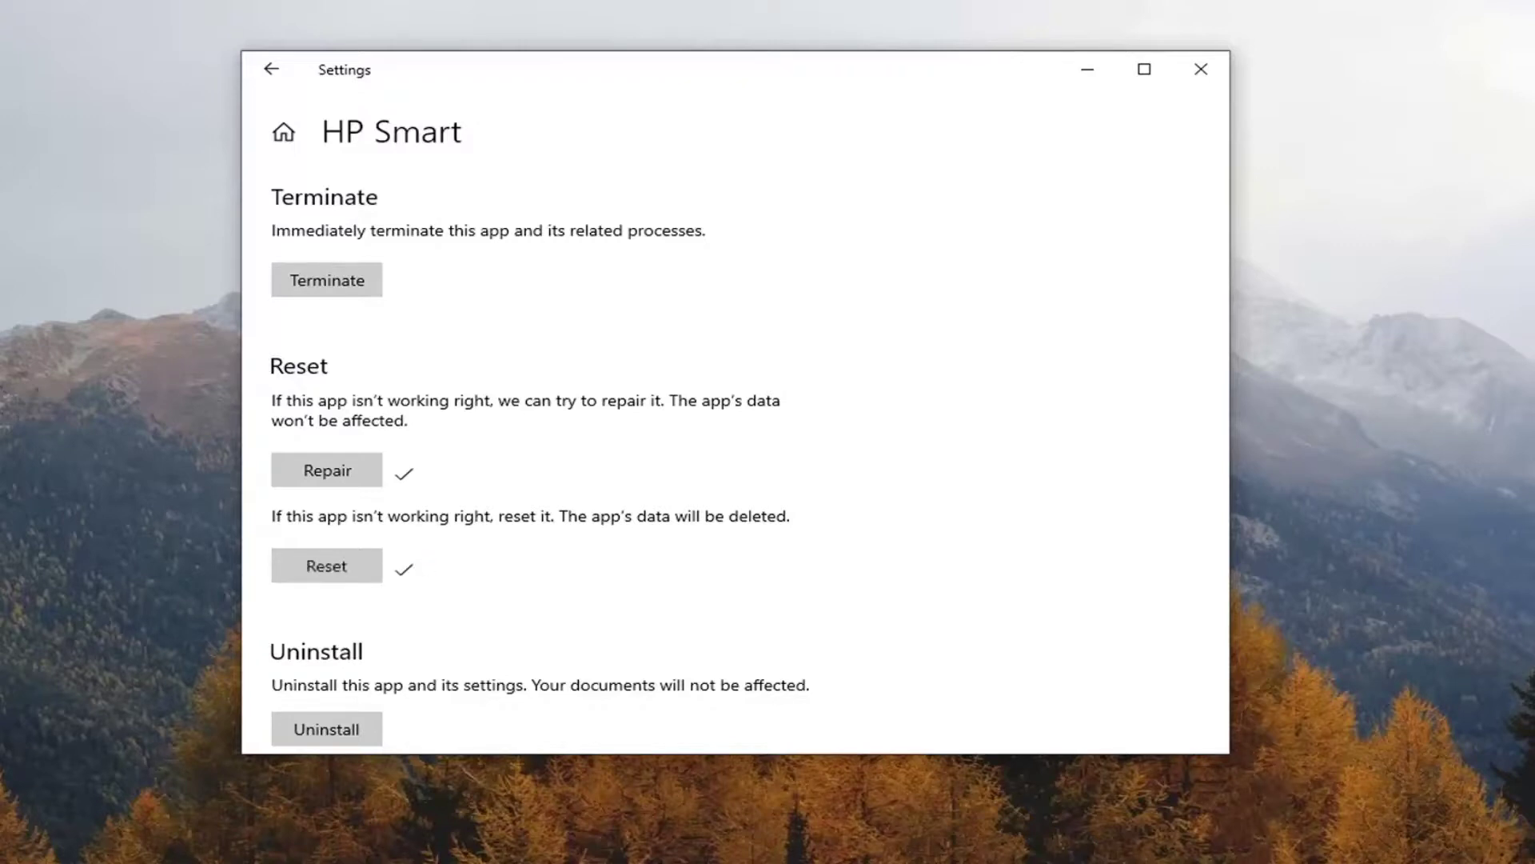
Step: Close the Settings window
{"action": "left_click", "coordinate": [1201, 68]}
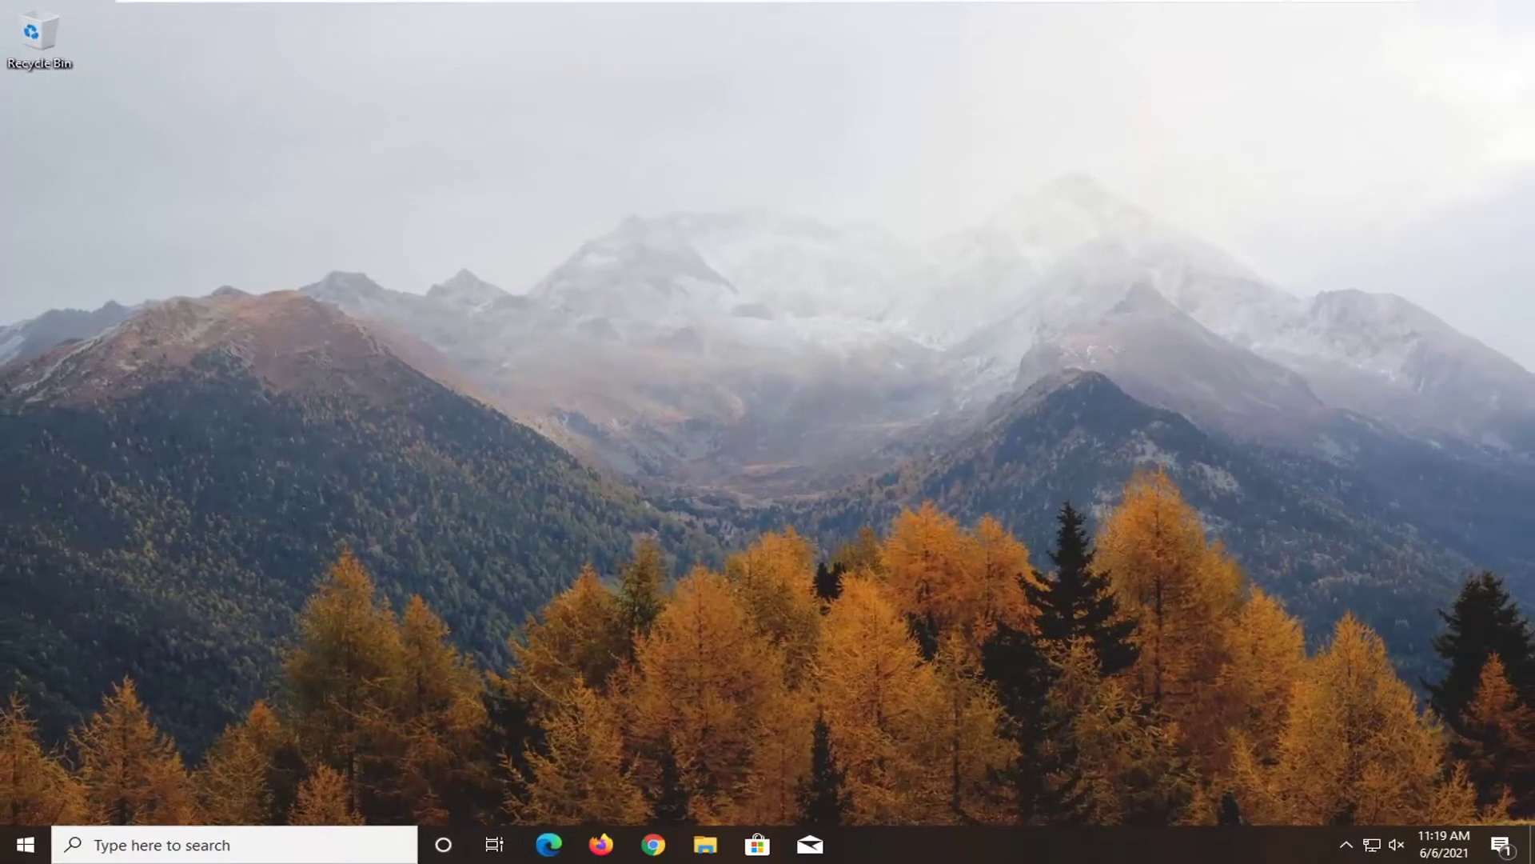